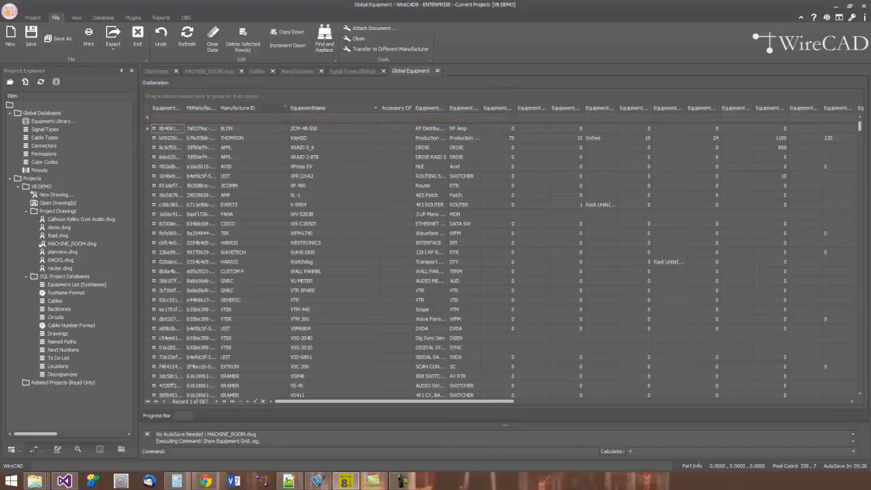
- Group the Global Equipment grid by ManufacturerID and expand the 0000, 360 SYST and 360SYSTE groups
{"action": "left_click_drag", "start_coordinate": [264, 110], "coordinate": [262, 97]}
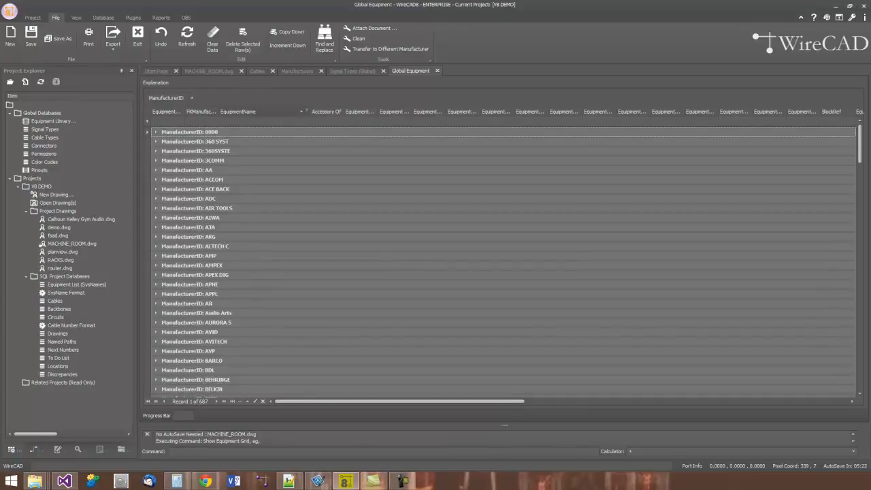
{"action": "left_click", "coordinate": [155, 132]}
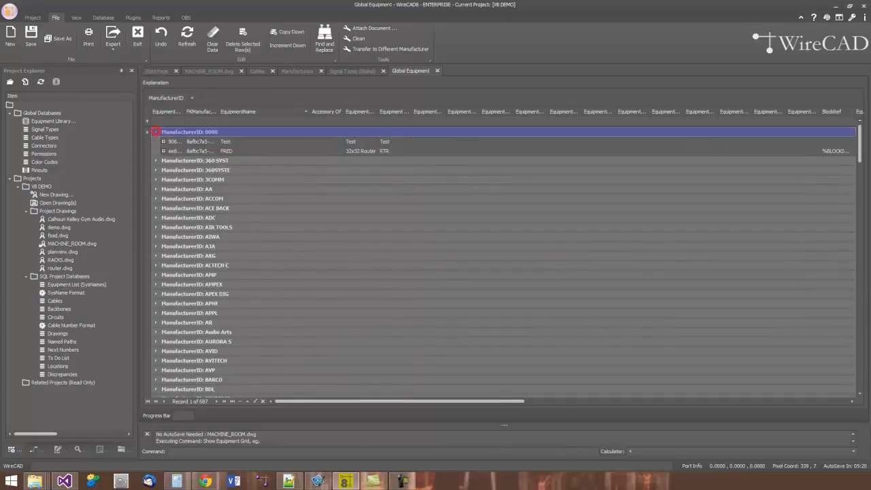
{"action": "left_click", "coordinate": [155, 161]}
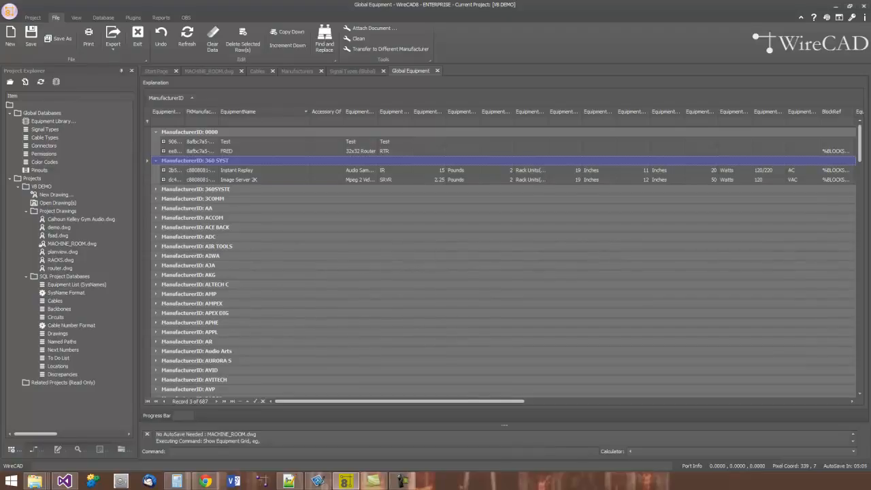
{"action": "left_click", "coordinate": [156, 190]}
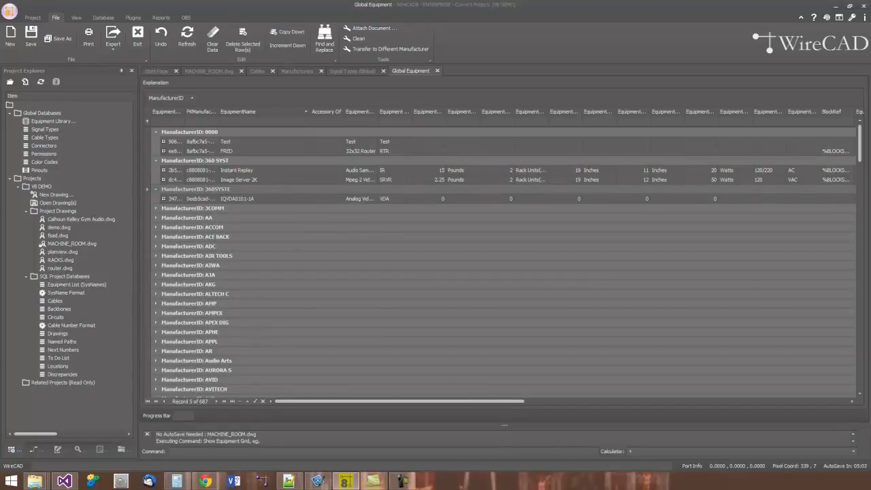
- Review the grid's export formats, and examine its print preview along with the preview's file export options
{"action": "left_click", "coordinate": [113, 47]}
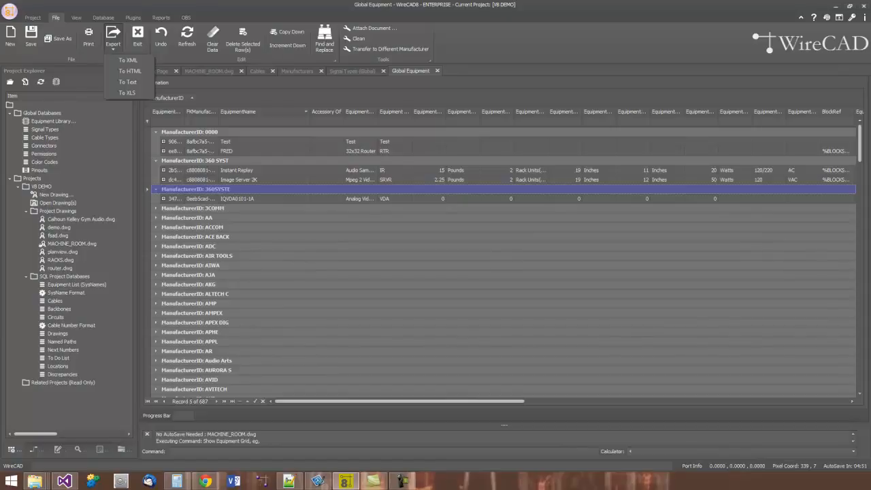
{"action": "left_click", "coordinate": [88, 38]}
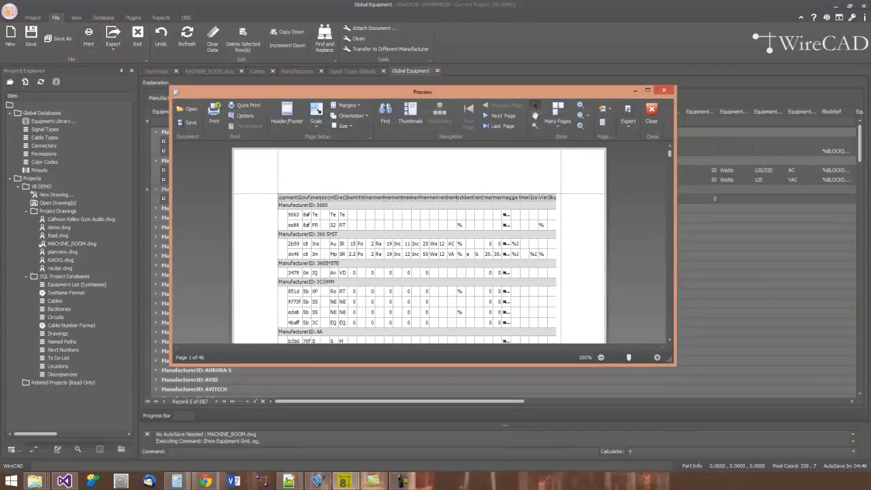
{"action": "left_click", "coordinate": [628, 115]}
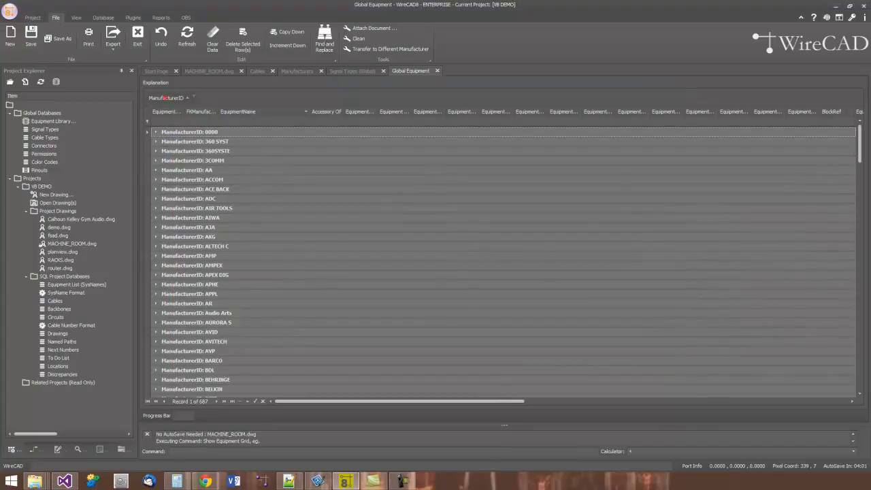
- Ungroup the grid by returning ManufacturerID to the columns, and rearrange it to sit after Accessory Of
{"action": "left_click_drag", "start_coordinate": [167, 98], "coordinate": [303, 110]}
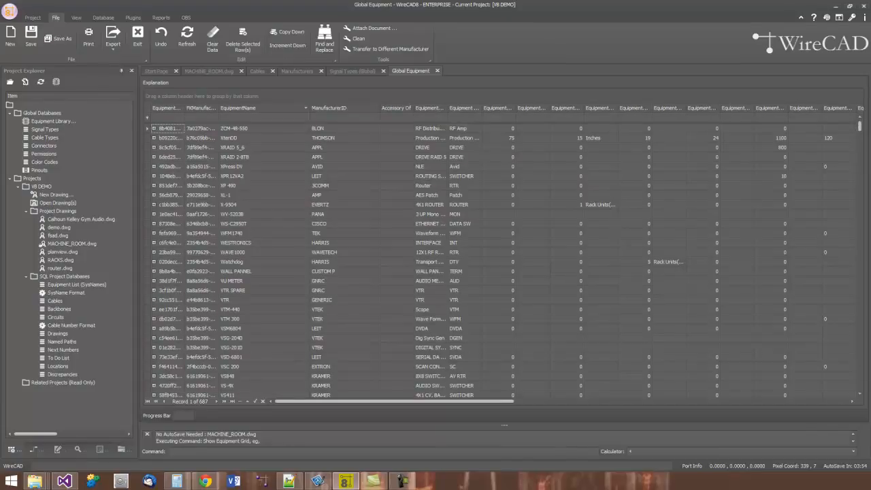
{"action": "left_click_drag", "start_coordinate": [354, 109], "coordinate": [485, 109]}
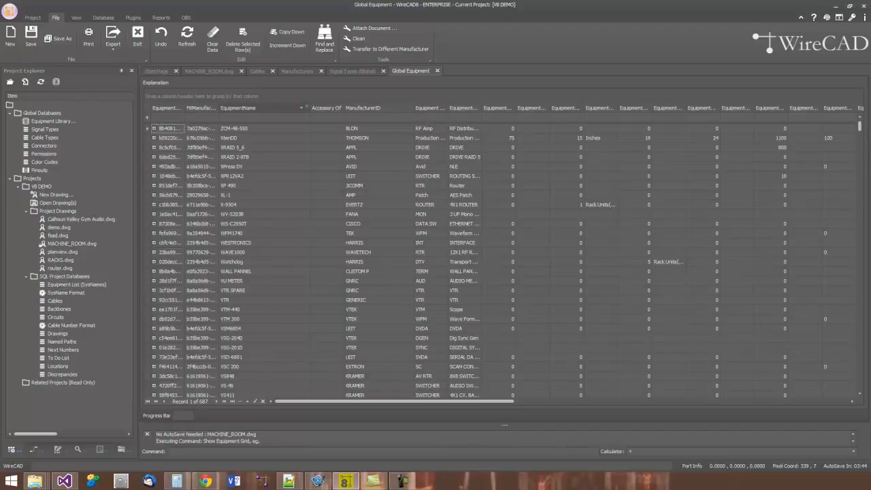
- Sort the equipment by EquipmentName in ascending order and return it to descending order
{"action": "left_click", "coordinate": [272, 108]}
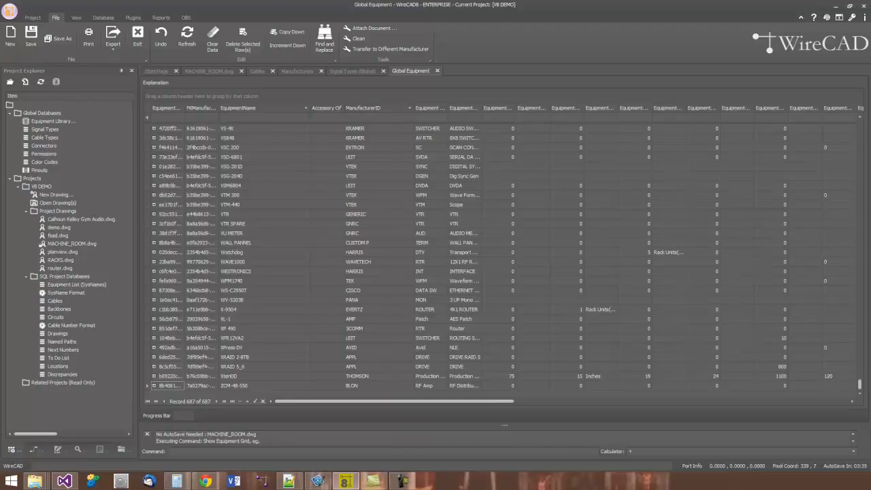
{"action": "left_click", "coordinate": [262, 108]}
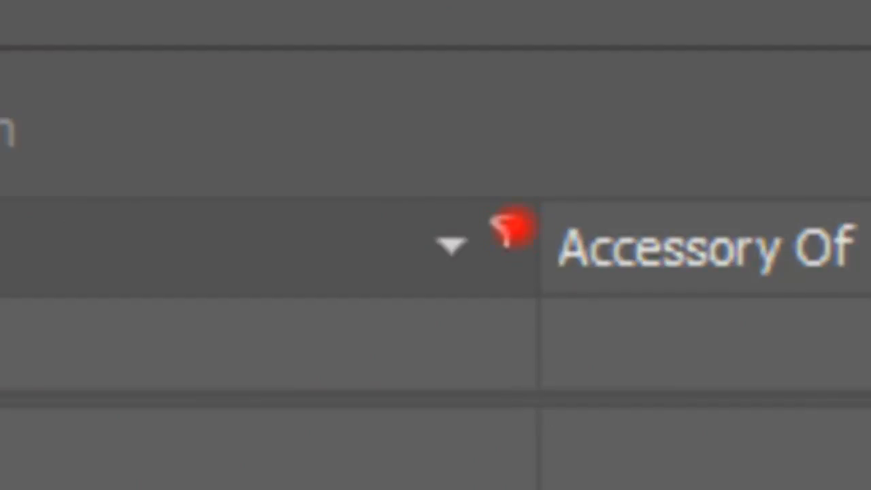
- Filter the EquipmentName column to the value 400, and clear that filter
{"action": "left_click", "coordinate": [507, 232]}
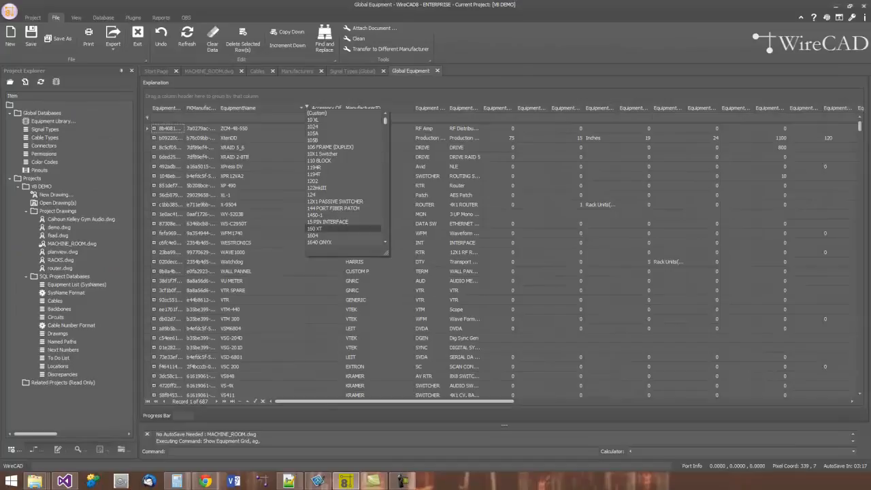
{"action": "mouse_move", "coordinate": [385, 120]}
{"action": "left_mouse_down"}
{"action": "mouse_move", "coordinate": [385, 144]}
{"action": "mouse_move", "coordinate": [385, 127]}
{"action": "left_mouse_up"}
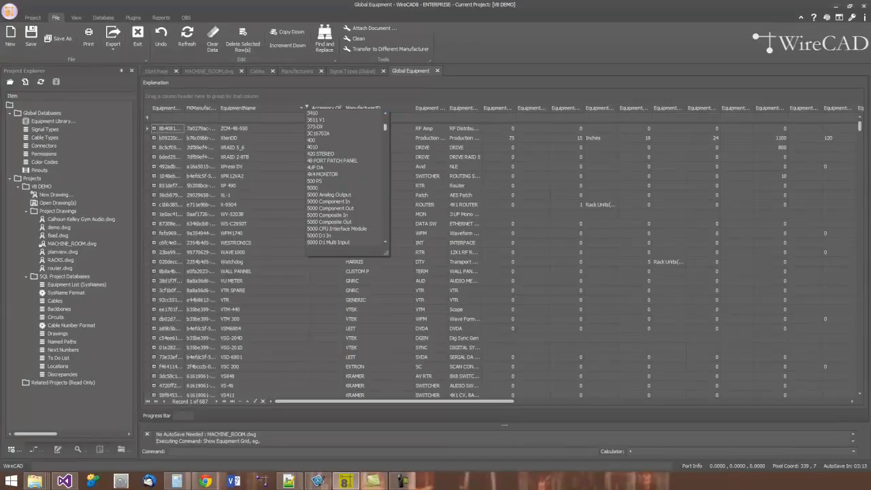
{"action": "left_click", "coordinate": [311, 140]}
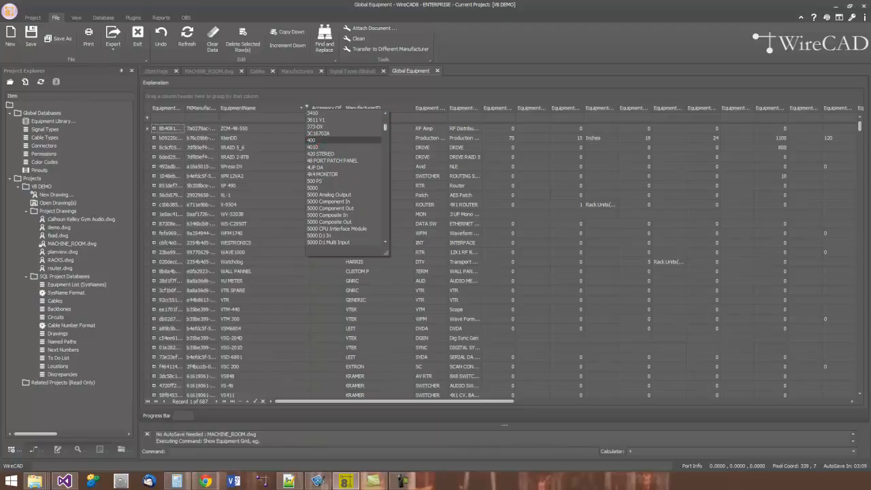
{"action": "left_click", "coordinate": [311, 140]}
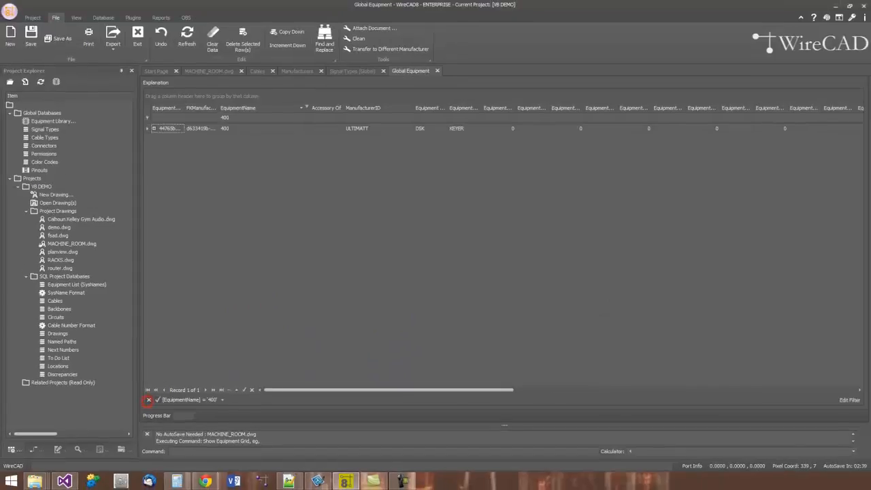
{"action": "left_click", "coordinate": [148, 400]}
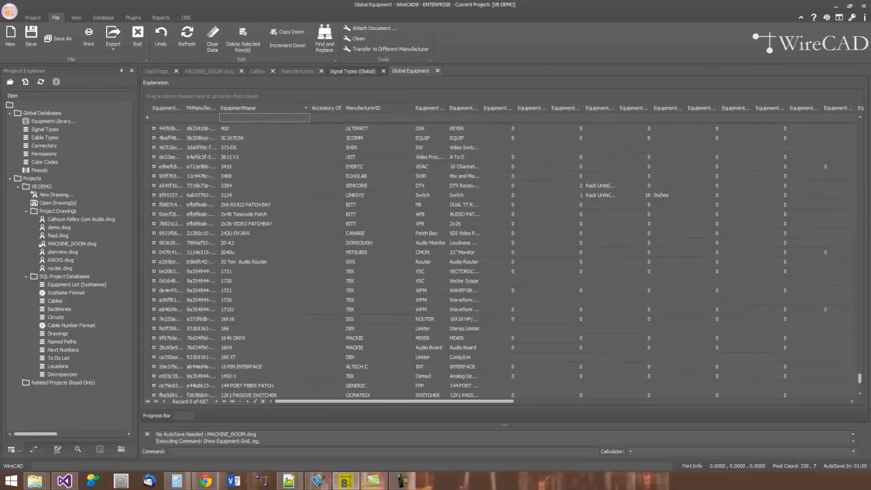
- Filter EquipmentName in the auto filter row for names starting with "tr", and clear that filter
{"action": "left_click", "coordinate": [345, 71]}
{"action": "type", "text": "tr"}
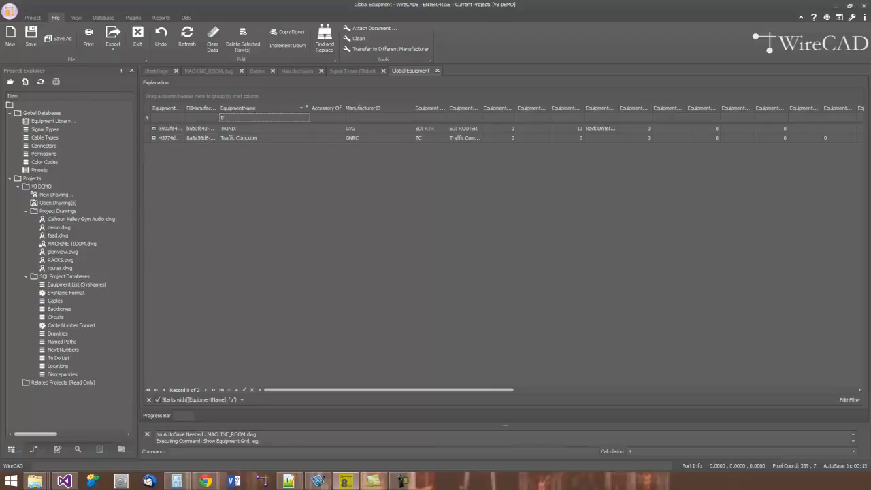
{"action": "left_click", "coordinate": [148, 399]}
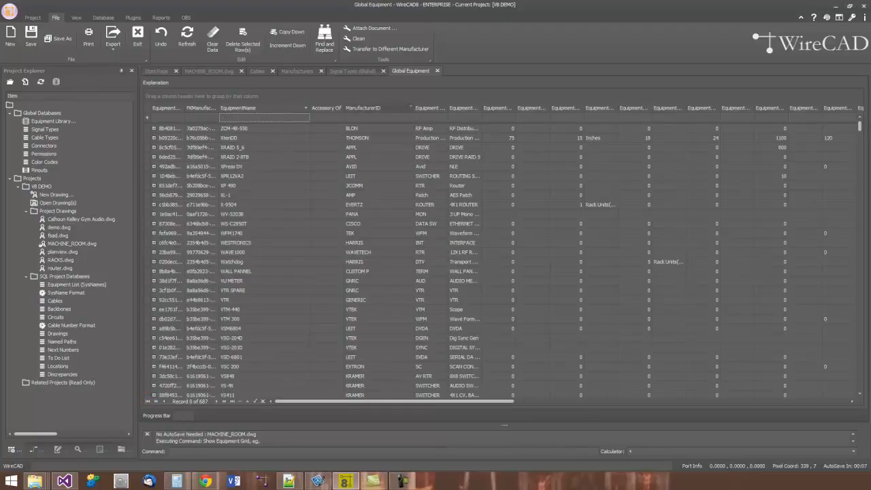
- Hide the ManufacturerID column and add the hidden EquipmentID column after Accessory Of
{"action": "right_click", "coordinate": [398, 107]}
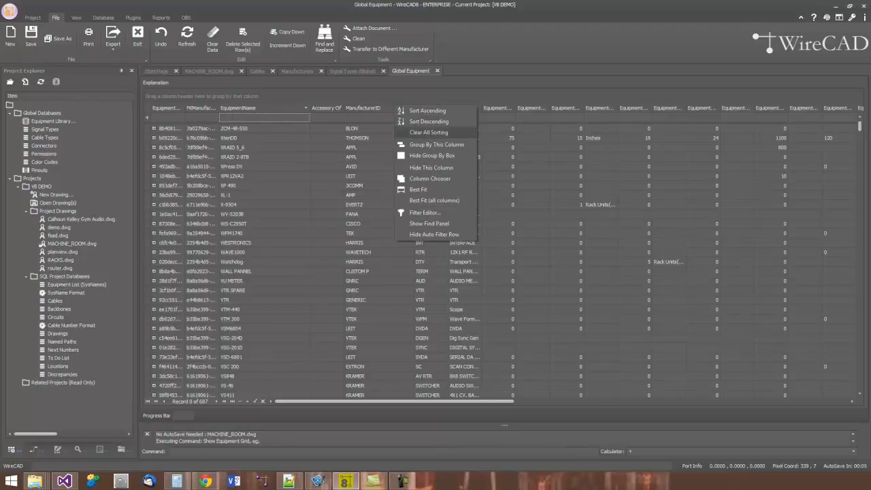
{"action": "left_click", "coordinate": [435, 168]}
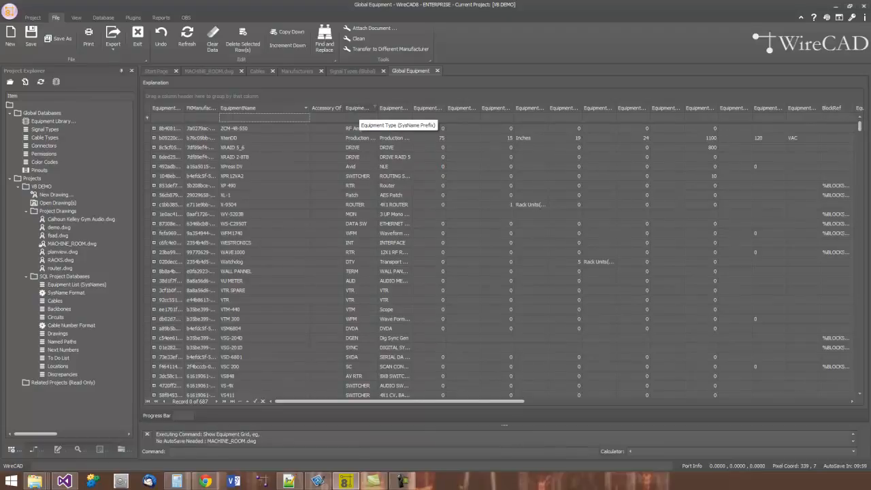
{"action": "right_click", "coordinate": [362, 109]}
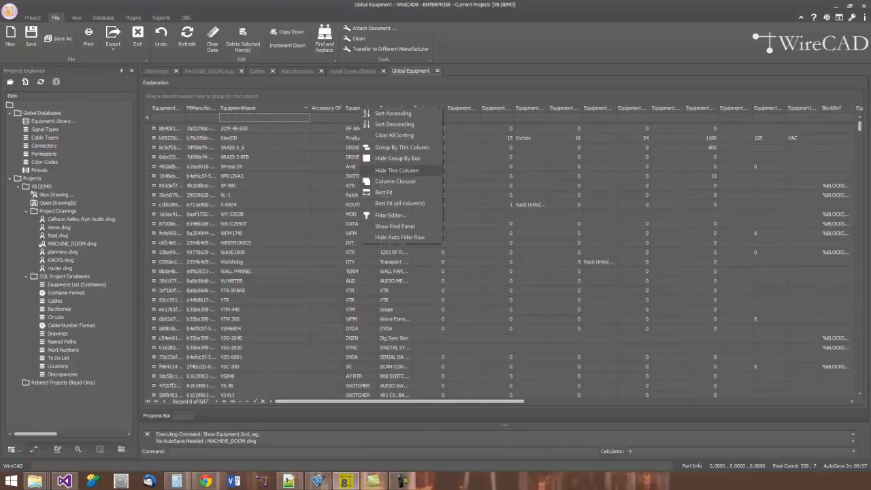
{"action": "left_click", "coordinate": [385, 182]}
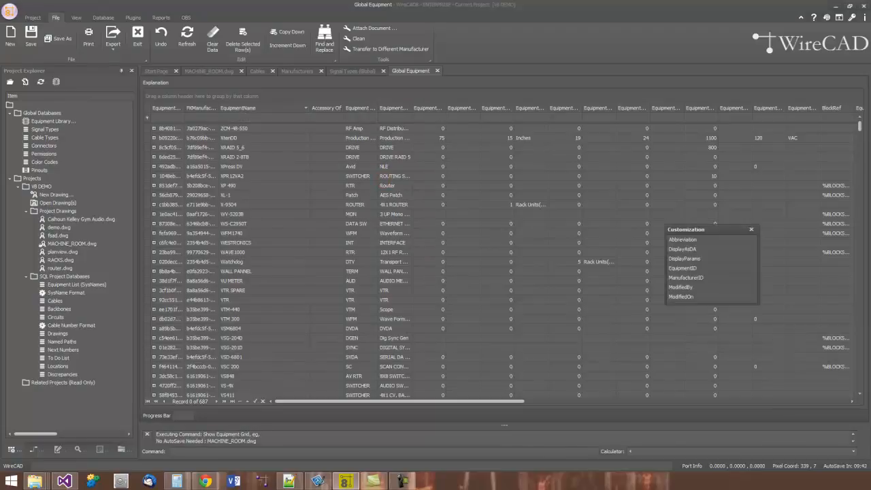
{"action": "left_click_drag", "start_coordinate": [683, 268], "coordinate": [327, 108]}
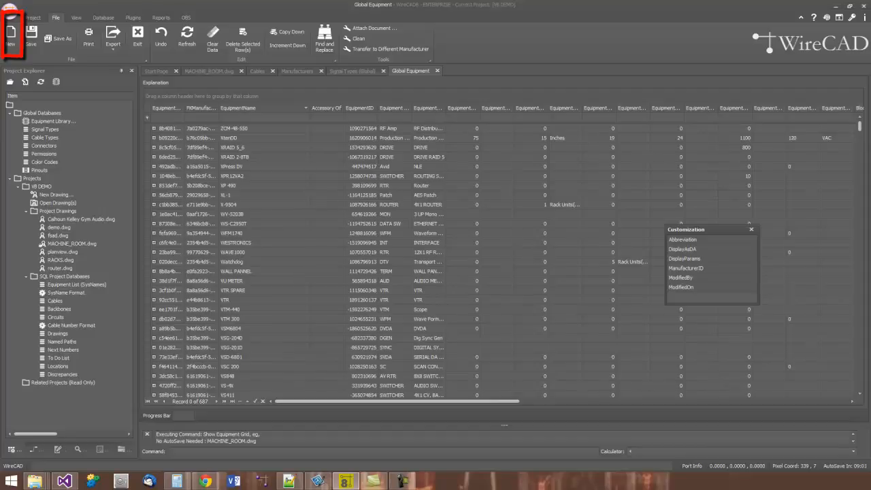
- Open the New Equipment form to review its required fields, and cancel it
{"action": "left_click", "coordinate": [11, 33]}
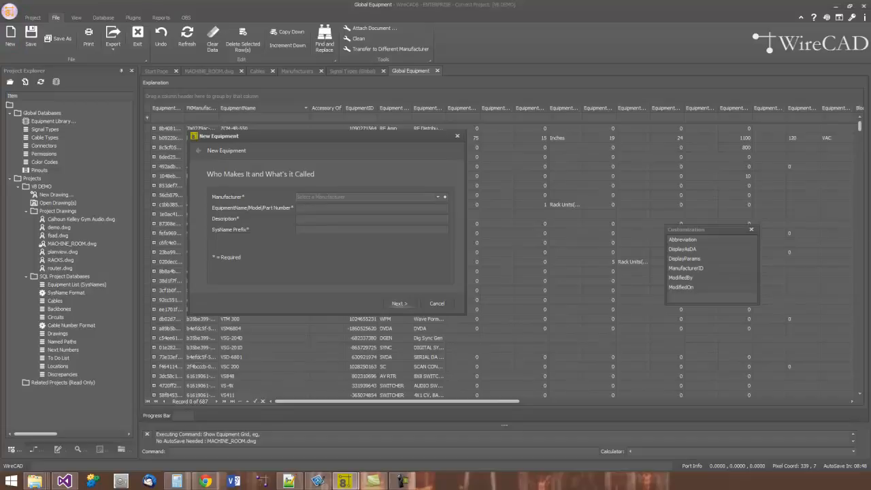
{"action": "left_click", "coordinate": [437, 303]}
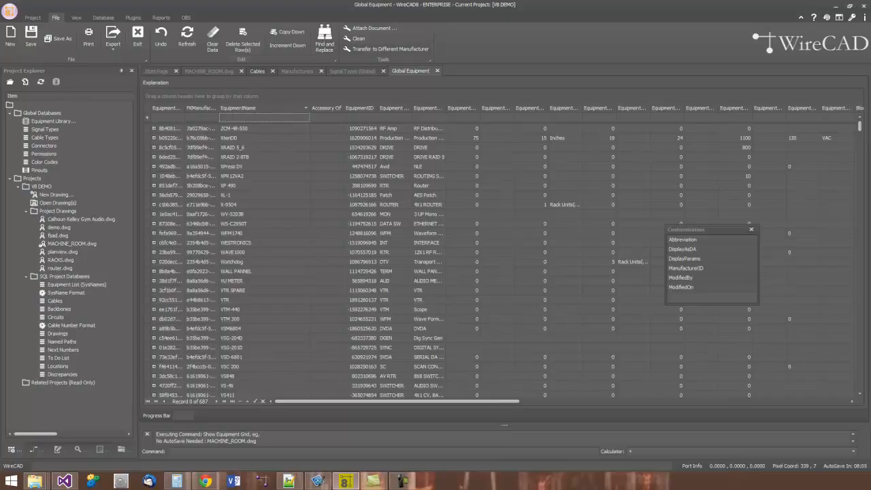
- In the Cables grid, select cables A-1001- through B01001.010 and examine their visualization settings and diagram
{"action": "left_click", "coordinate": [257, 71]}
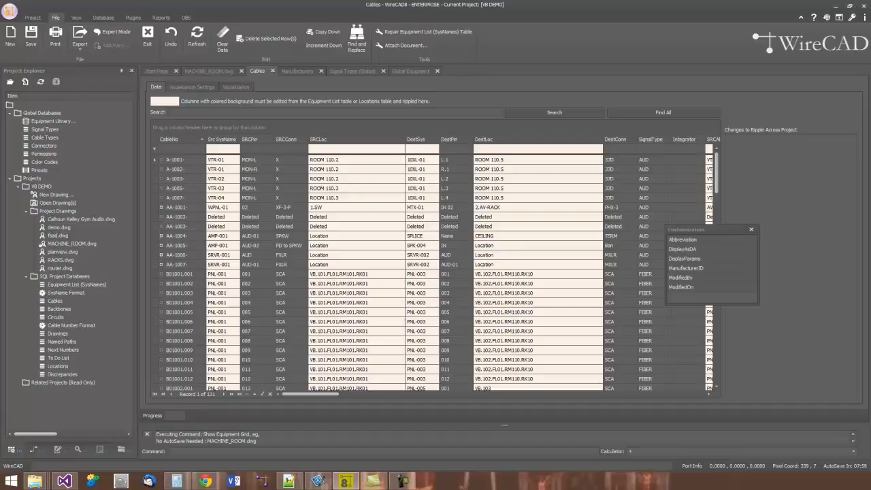
{"action": "left_click_drag", "start_coordinate": [162, 159], "coordinate": [162, 360]}
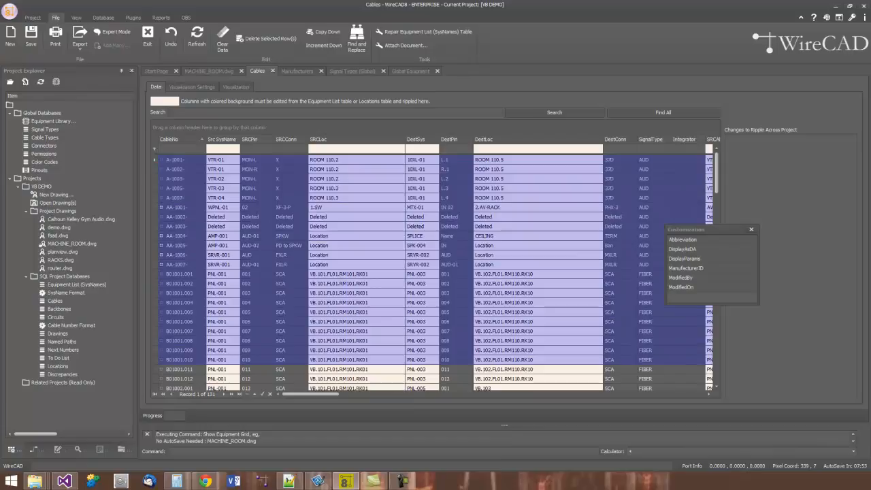
{"action": "left_click", "coordinate": [751, 229]}
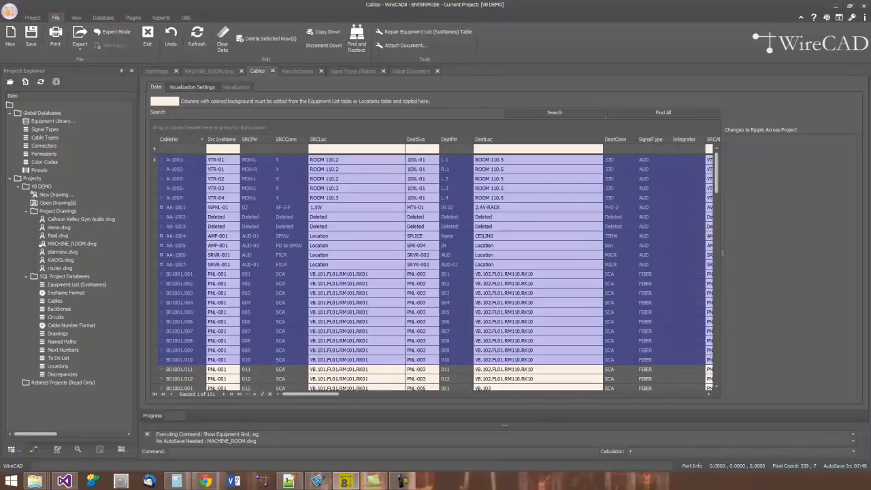
{"action": "left_click", "coordinate": [201, 87]}
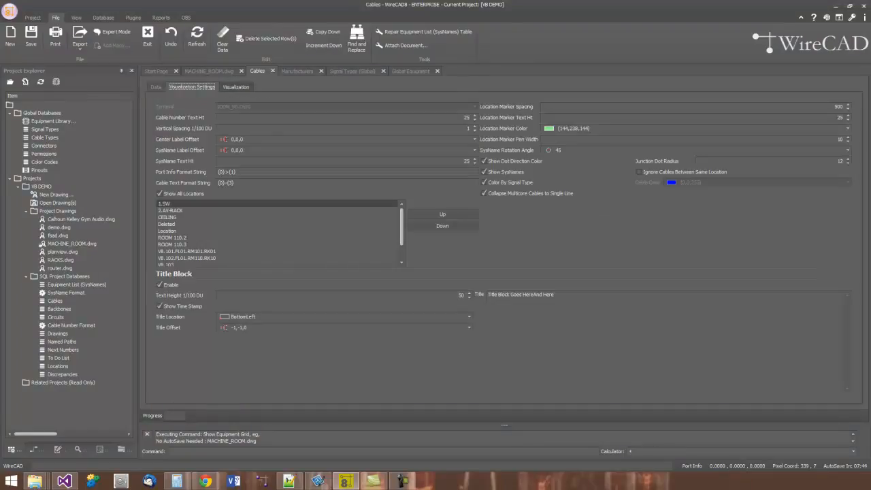
{"action": "left_click", "coordinate": [237, 87]}
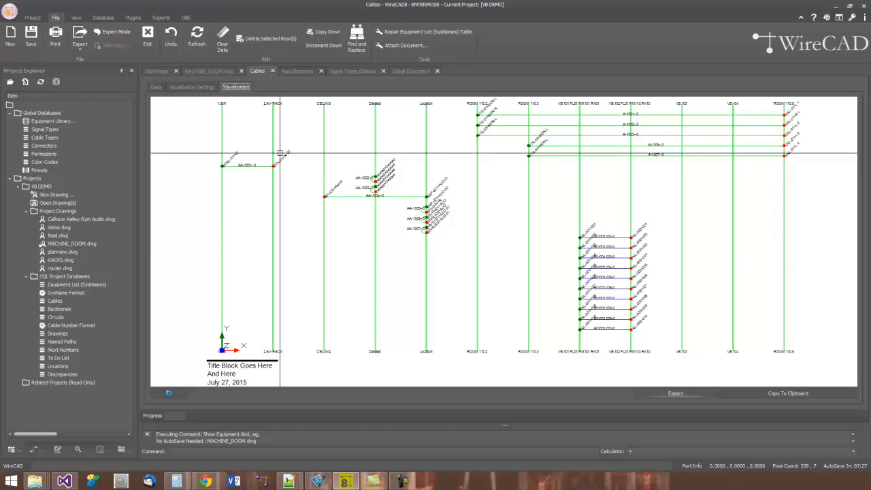
- In the Cables data, set the SRCConn value of cable B01001.001 to "asdf"
{"action": "left_click", "coordinate": [155, 86]}
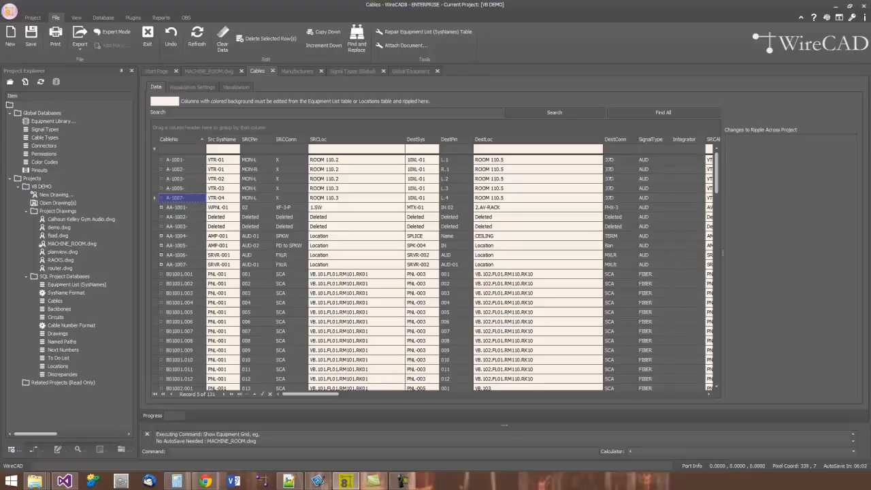
{"action": "double_click", "coordinate": [284, 274]}
{"action": "type", "text": "asdf"}
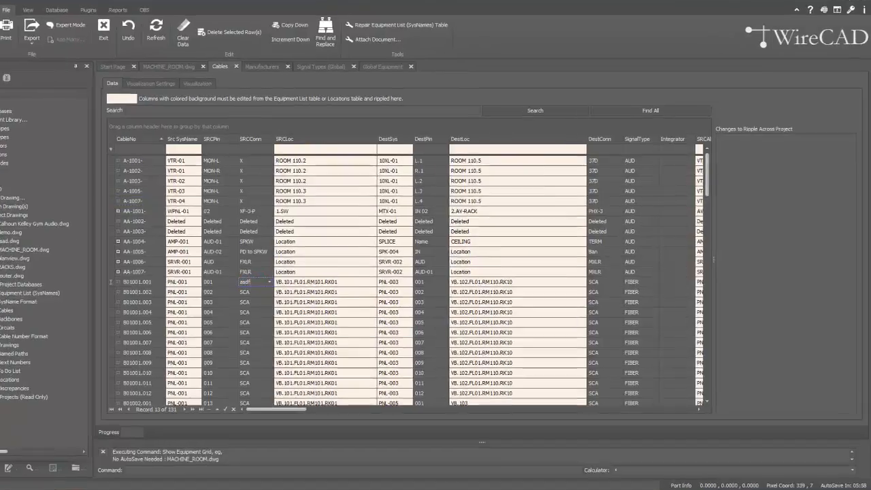
{"action": "key", "text": "Return"}
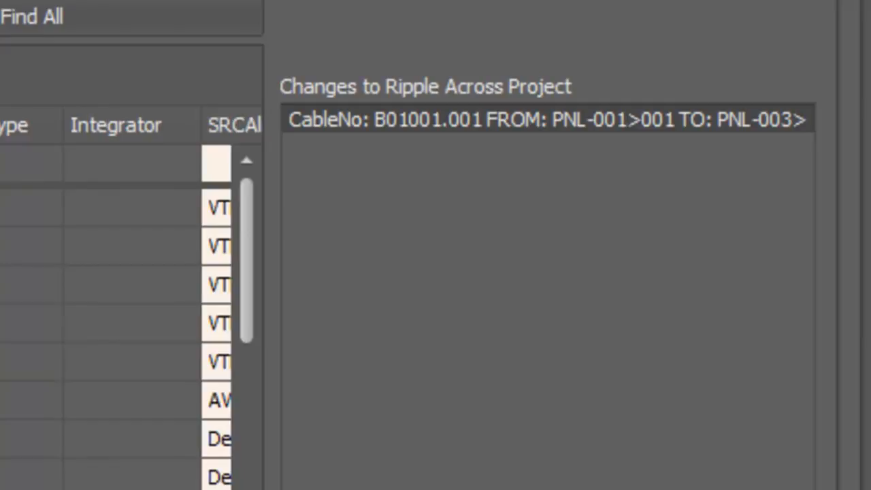